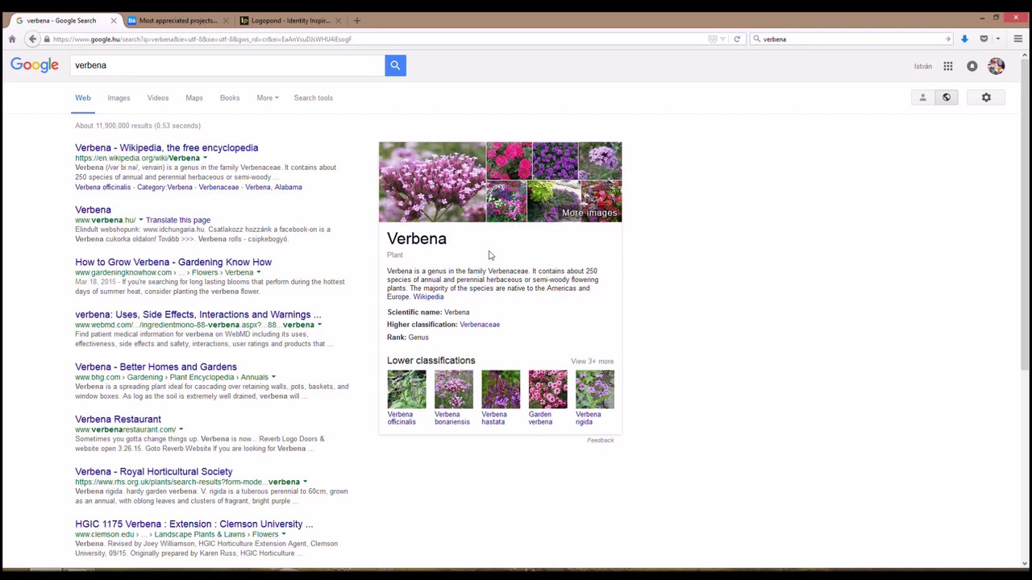
Step: Switch the Google search for 'verbena' from web results to image results
left_click(119, 98)
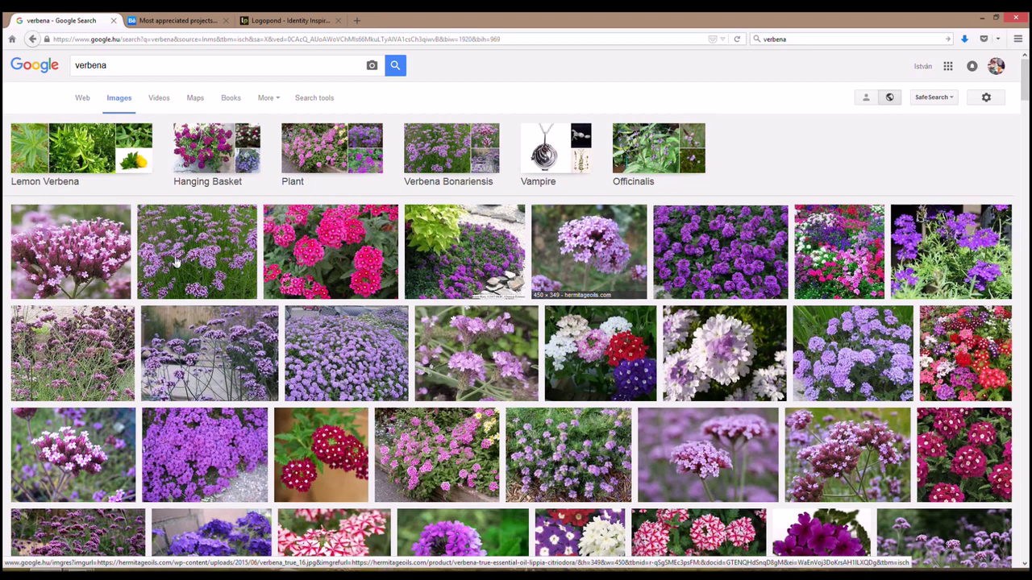
Step: Browse the verbena flower photos, then move to the Behance 'craft soap' projects tab
left_click(70, 246)
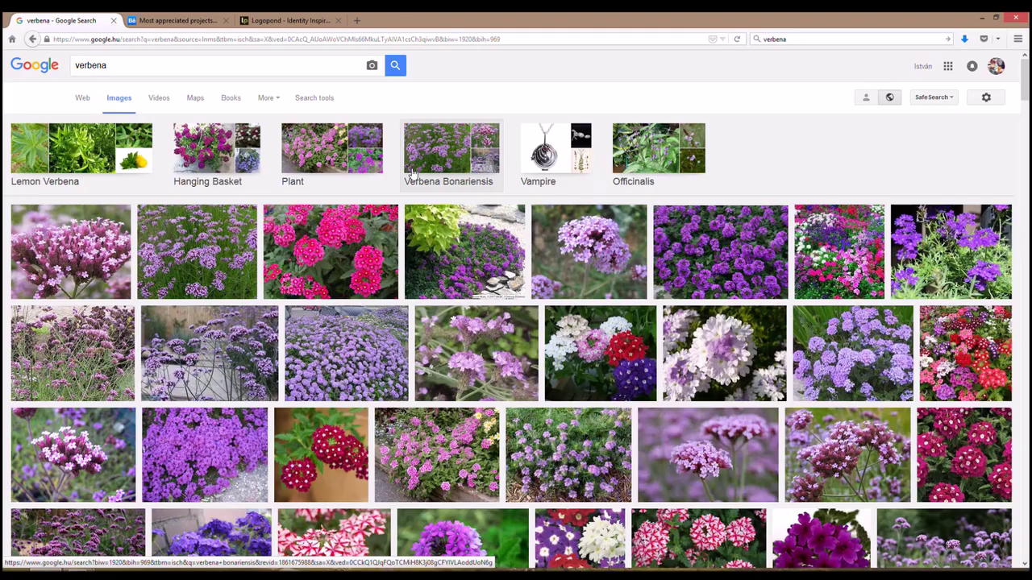
left_click(173, 20)
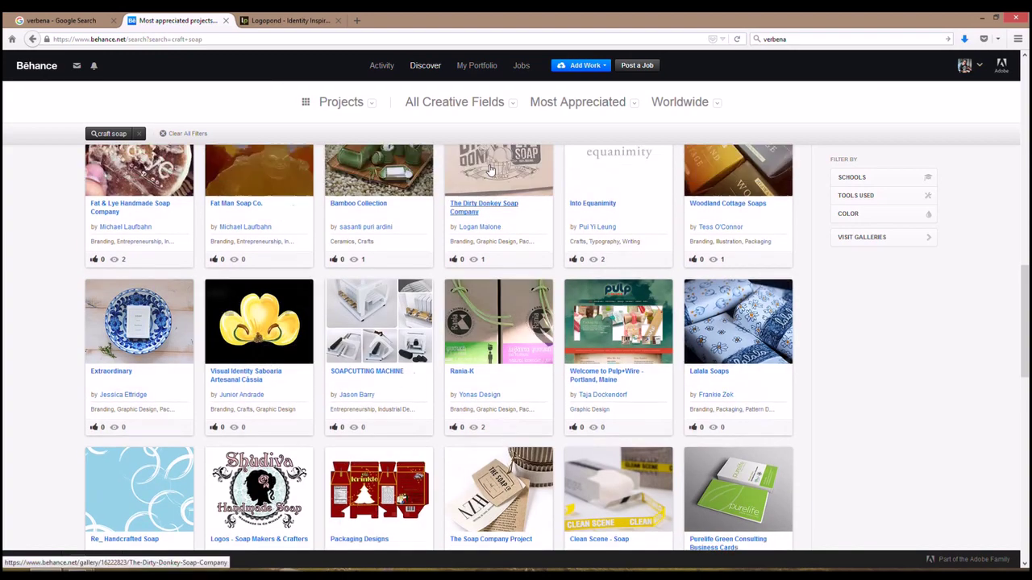
scroll(489, 169, "up", 4)
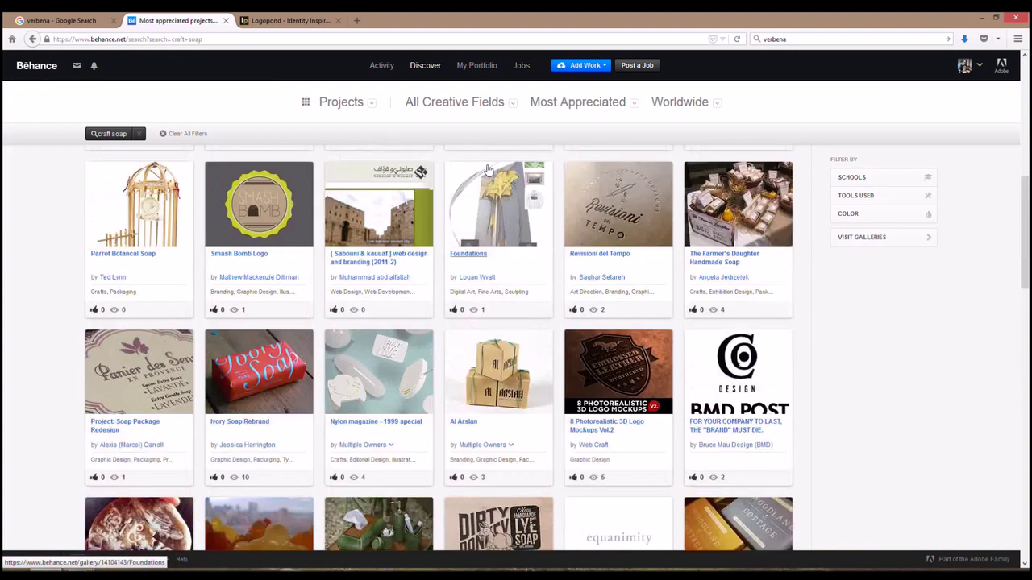
scroll(489, 169, "up", 1)
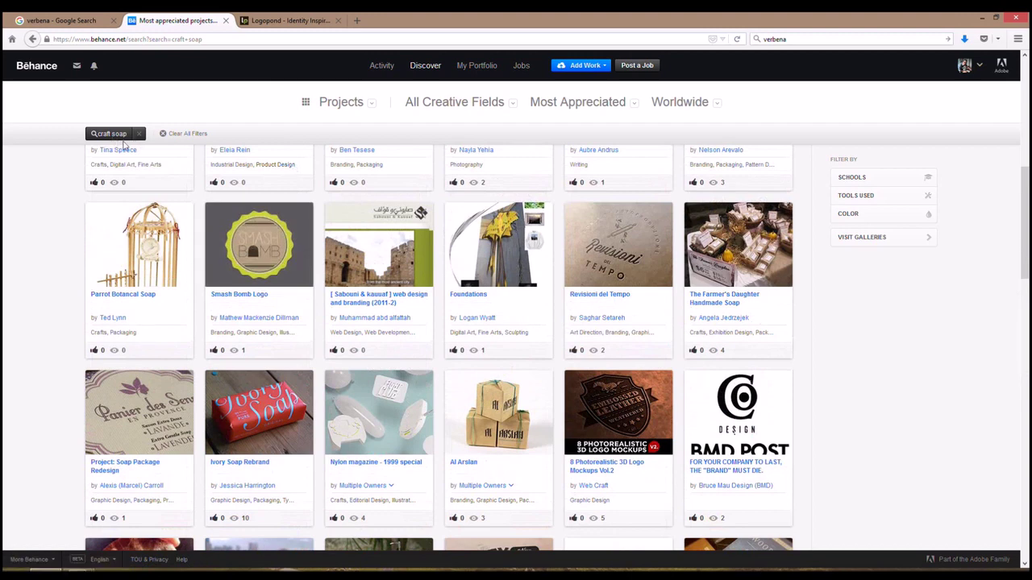
scroll(354, 223, "down", 5)
scroll(354, 224, "down", 5)
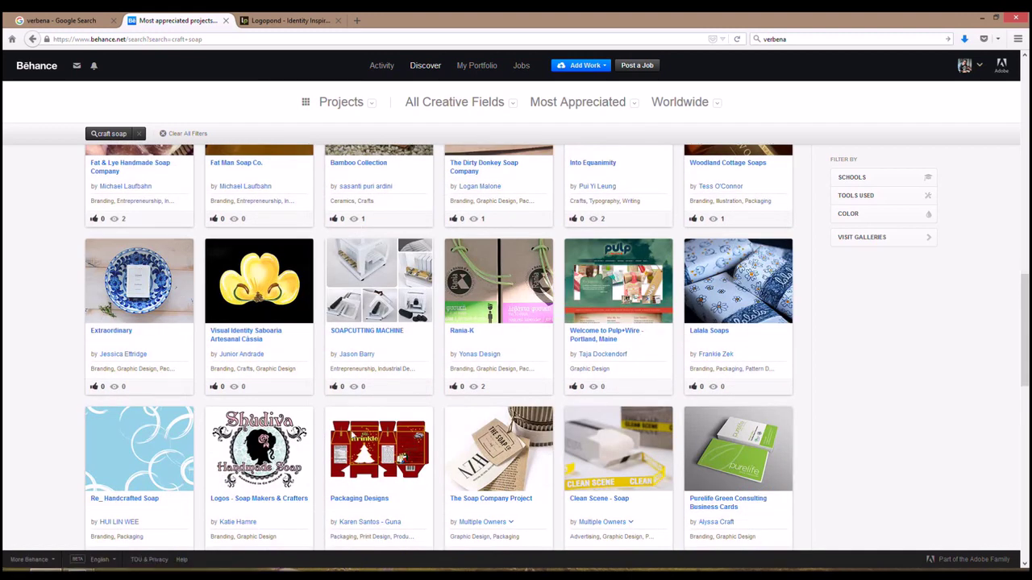
scroll(378, 436, "down", 1)
scroll(500, 401, "down", 5)
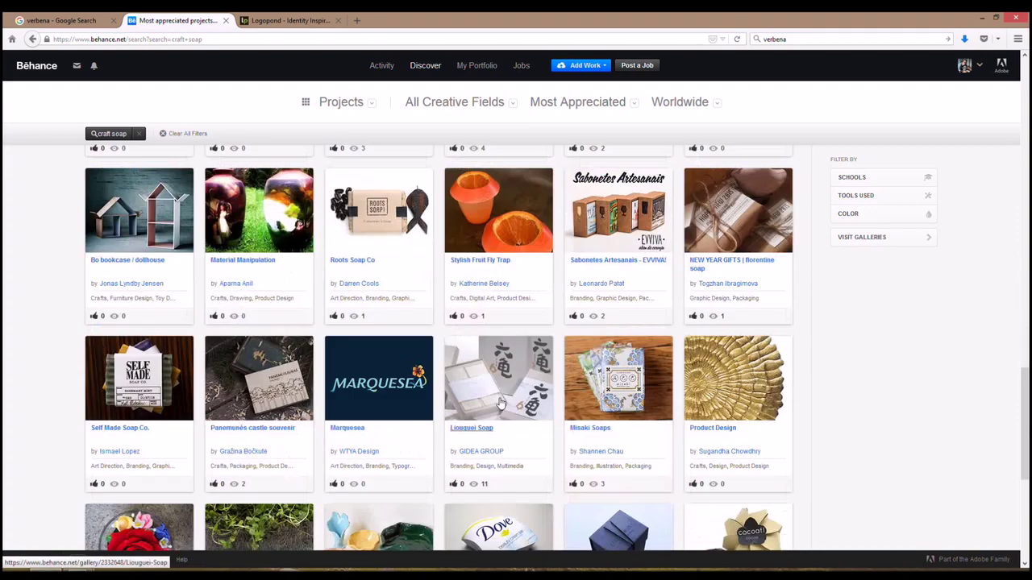
scroll(500, 400, "down", 1)
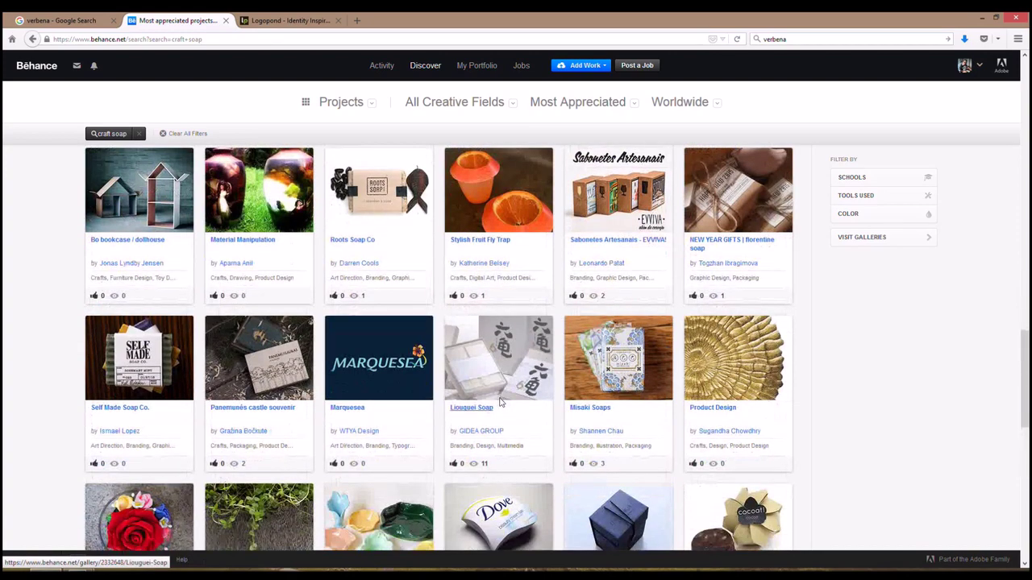
scroll(500, 401, "down", 6)
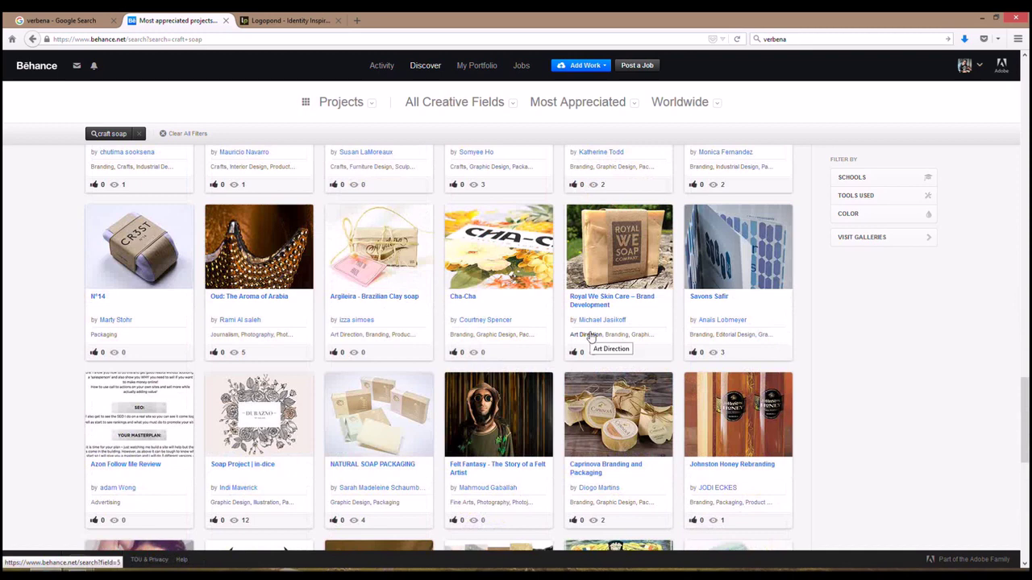
scroll(592, 336, "down", 1)
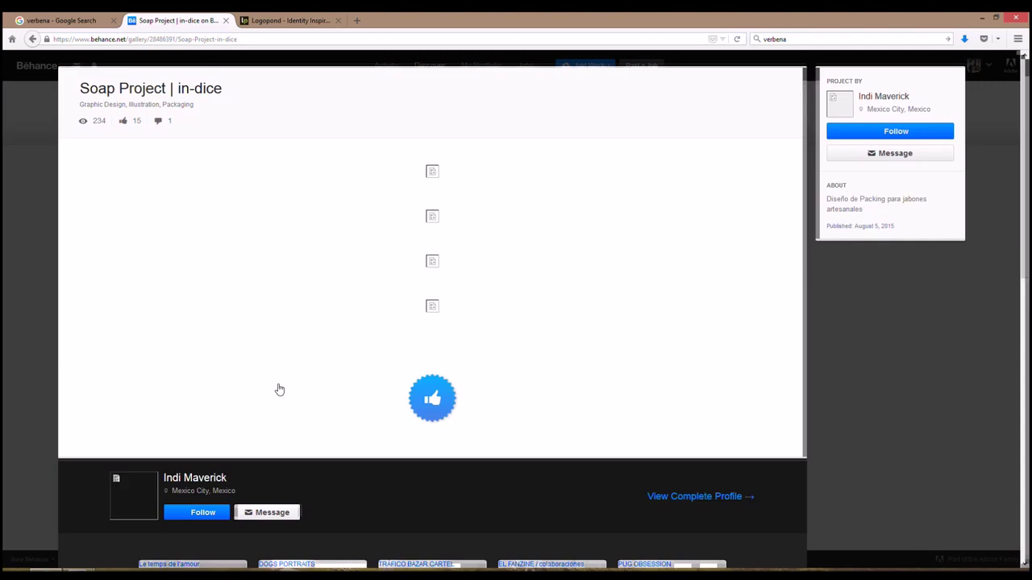
scroll(280, 389, "down", 2)
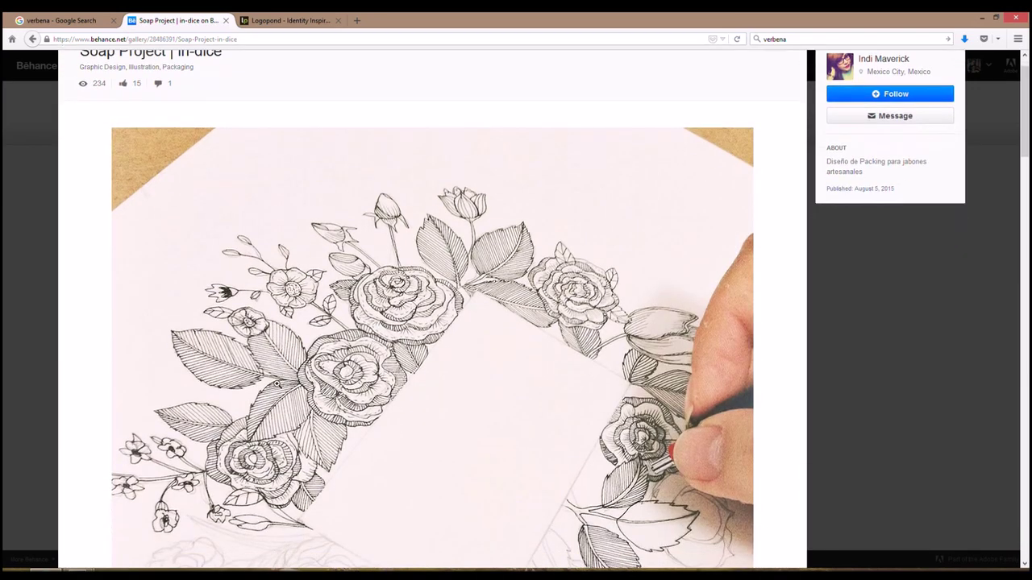
scroll(280, 387, "down", 1)
scroll(280, 387, "down", 1)
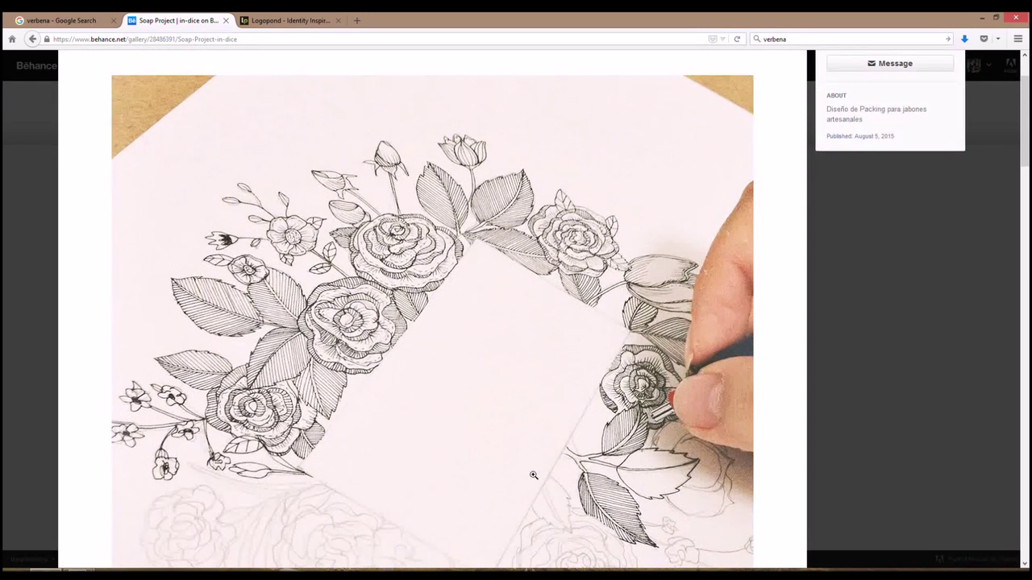
scroll(432, 322, "down", 1)
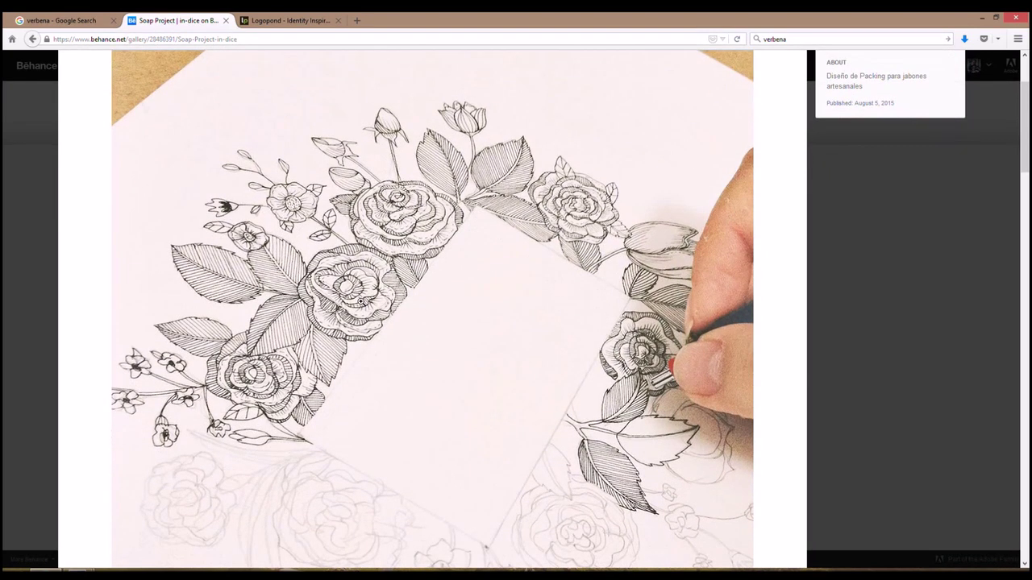
scroll(432, 323, "down", 1)
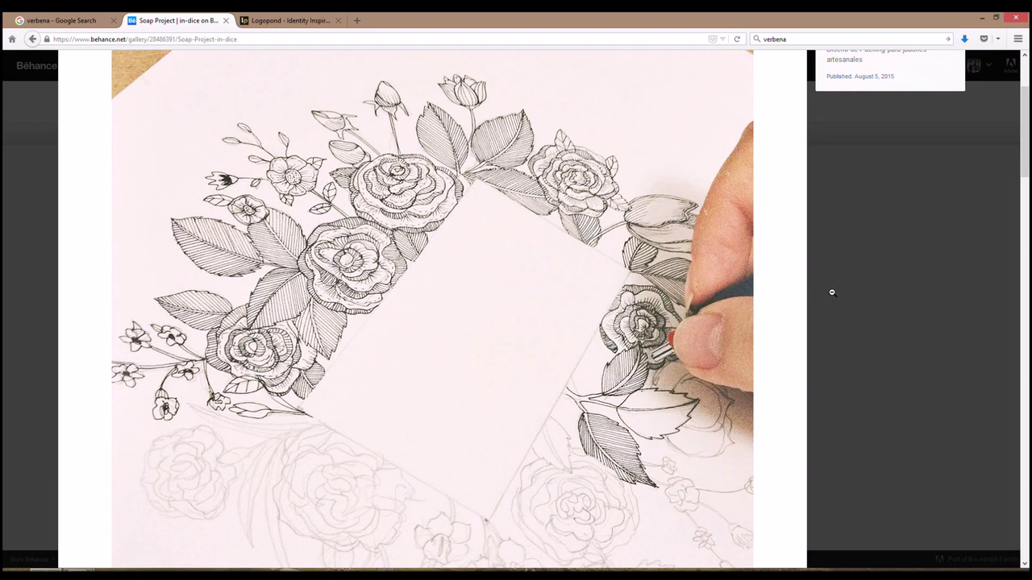
Step: Go back from the in-dice floral illustration project to the Behance craft soap results
key("alt+Left")
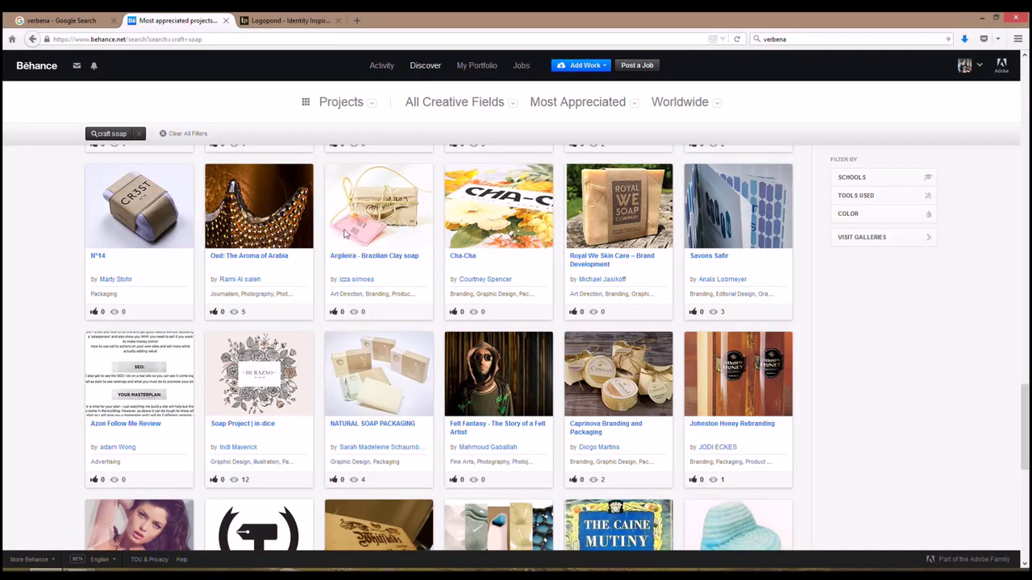
scroll(636, 356, "down", 1)
scroll(636, 356, "down", 1)
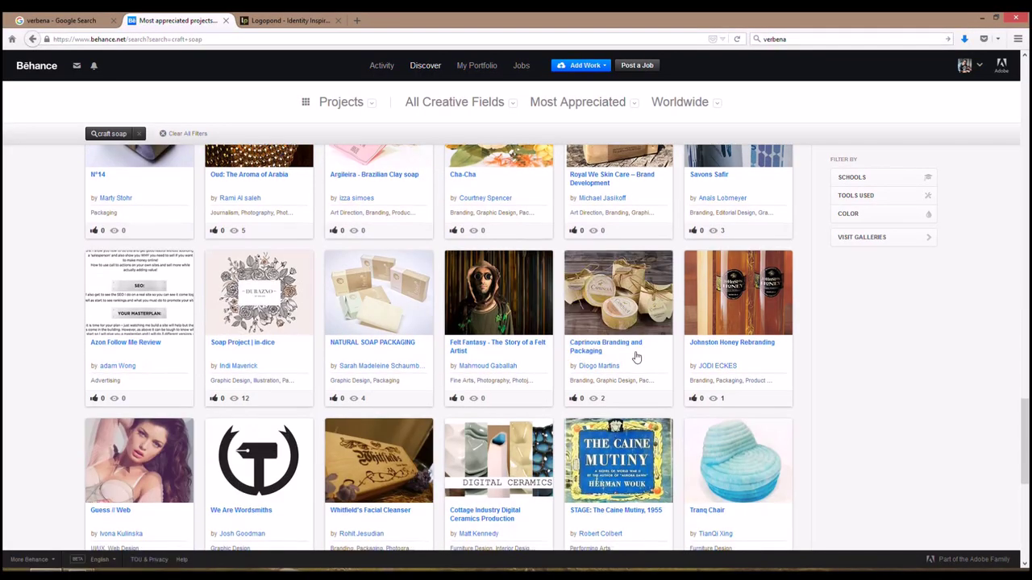
scroll(636, 356, "down", 4)
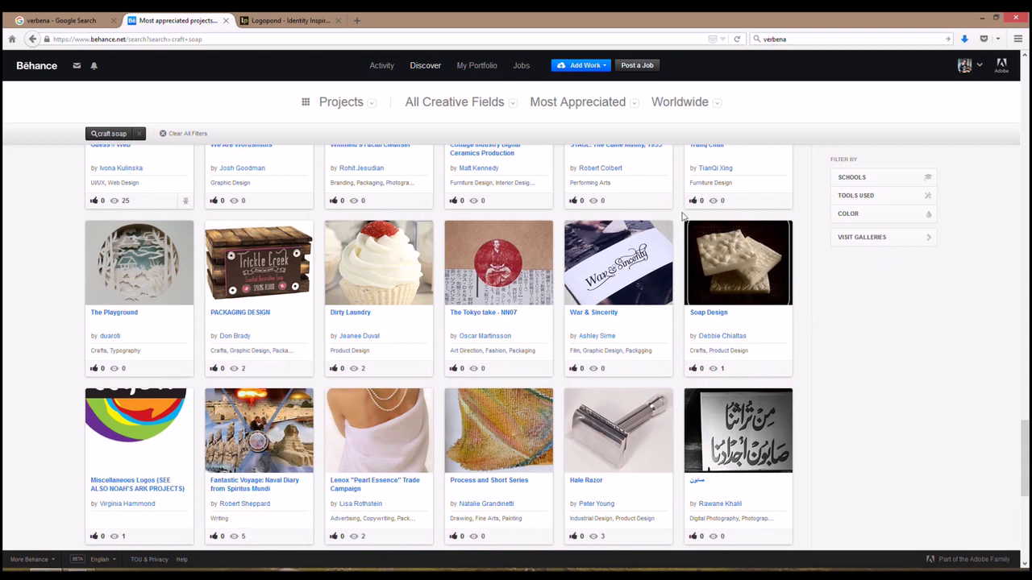
scroll(416, 349, "down", 5)
scroll(416, 350, "up", 2)
scroll(416, 350, "up", 5)
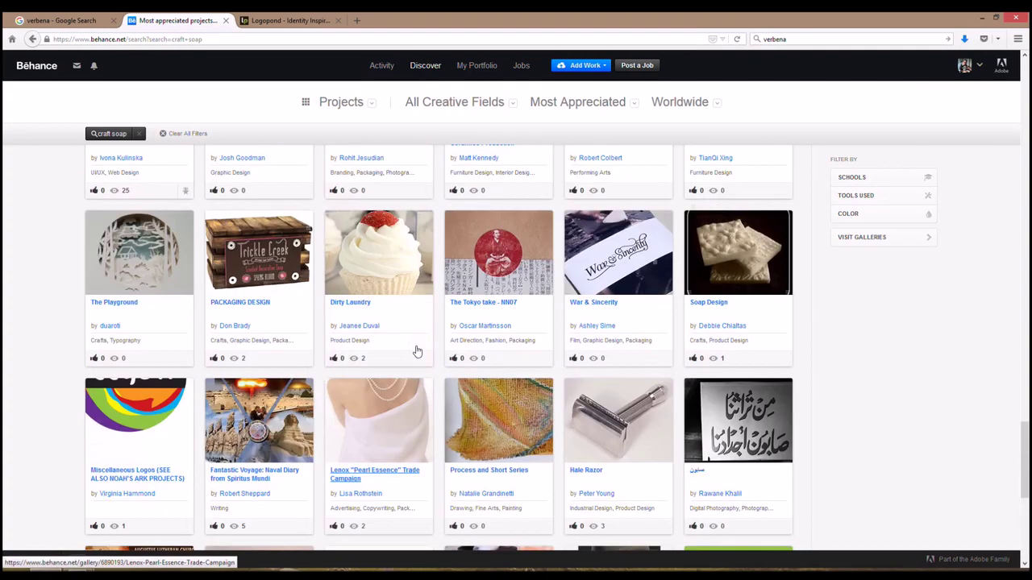
scroll(416, 350, "down", 3)
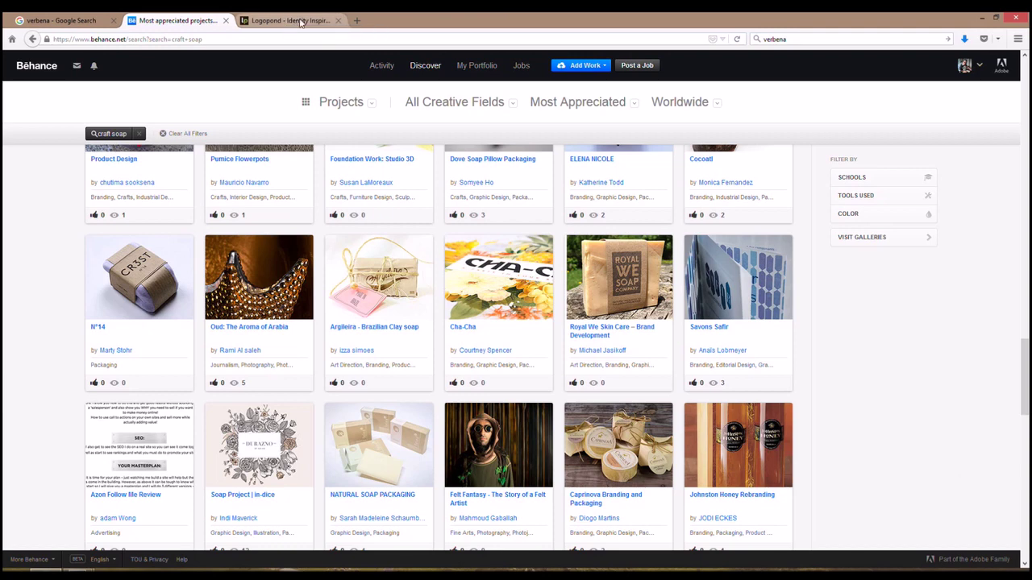
Step: Browse the Logopond flower logo results and open egner's 'By Lynn' logo
left_click(299, 22)
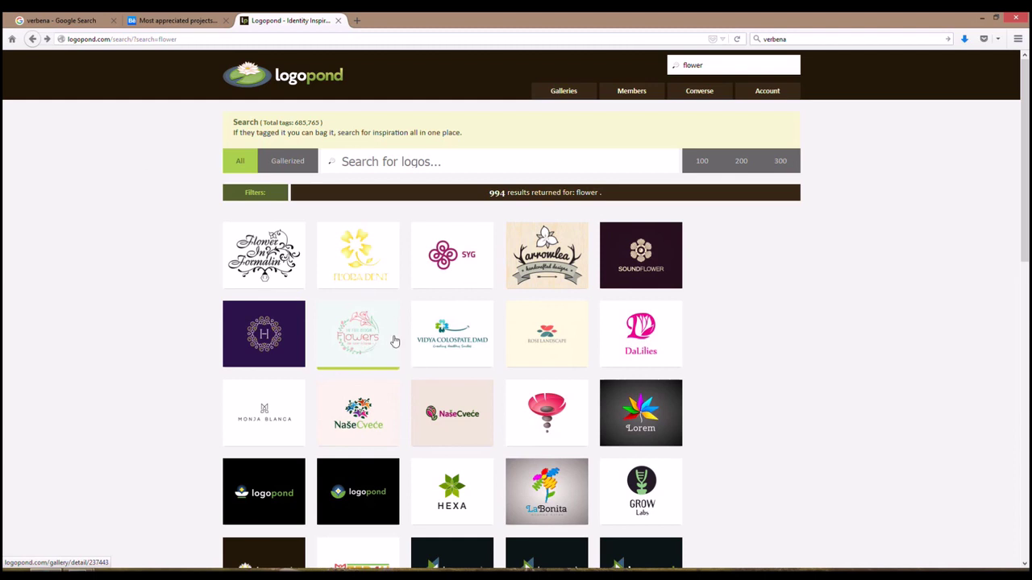
scroll(394, 340, "down", 3)
scroll(394, 340, "down", 2)
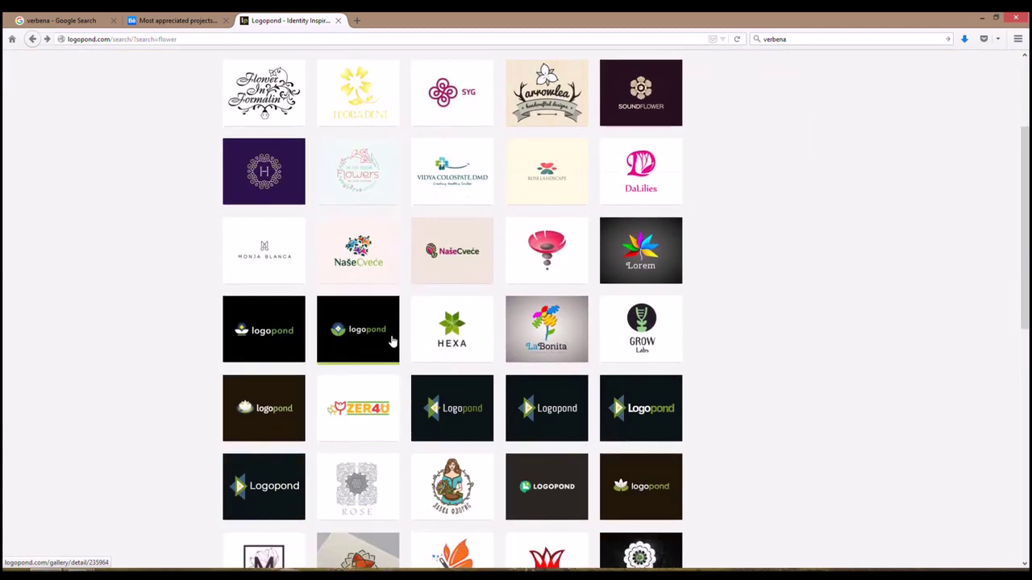
scroll(441, 362, "down", 2)
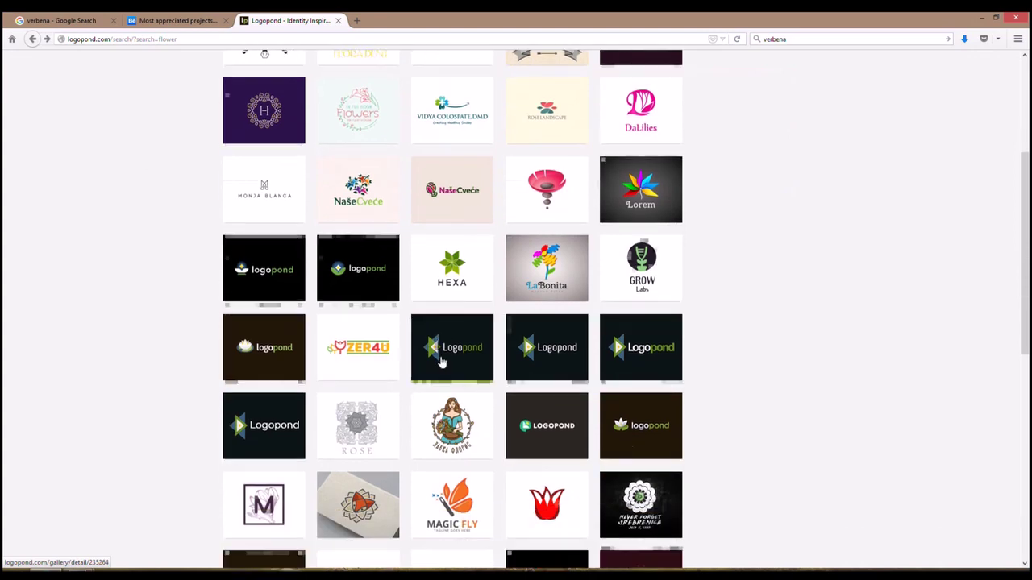
scroll(440, 362, "down", 3)
scroll(441, 362, "down", 1)
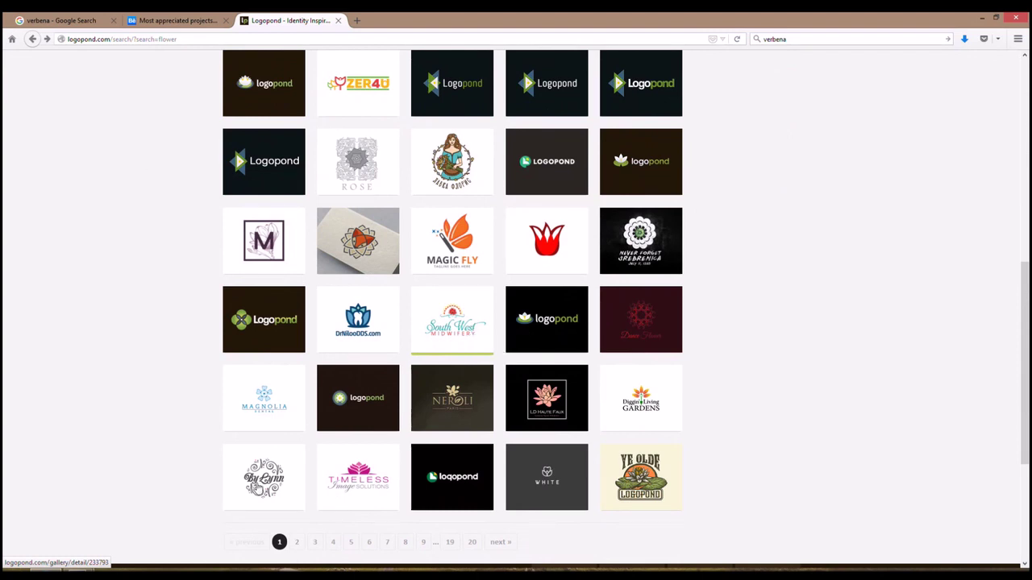
left_click(263, 484)
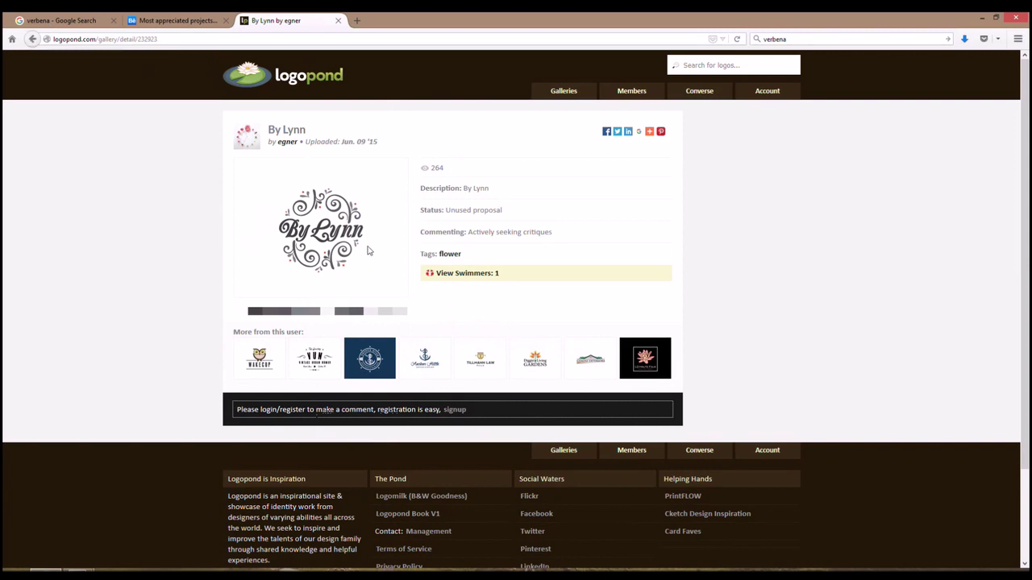
left_click(33, 39)
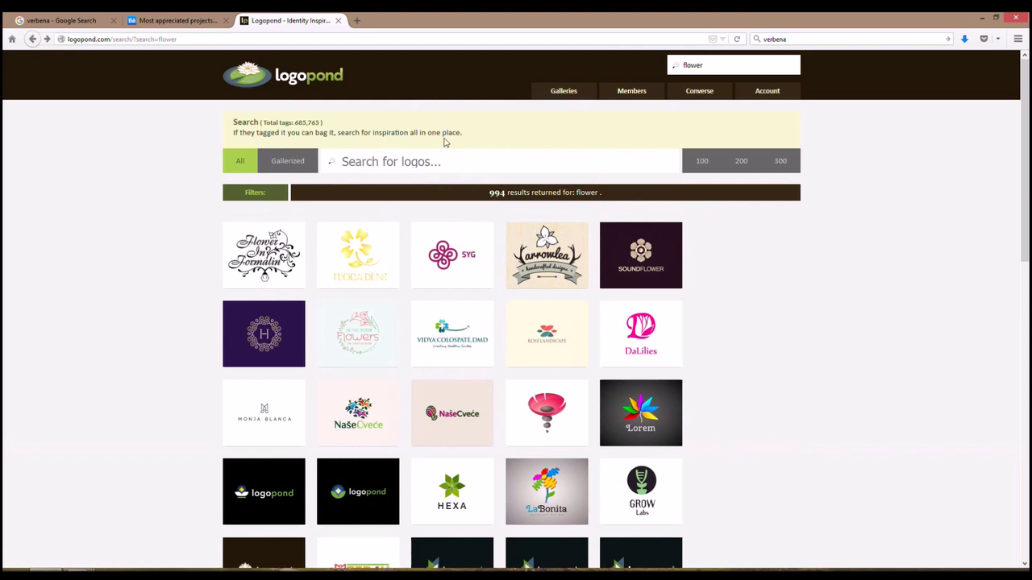
Step: Return to the verbena image results and preview the pink verbena-02.jpg photo
left_click(71, 19)
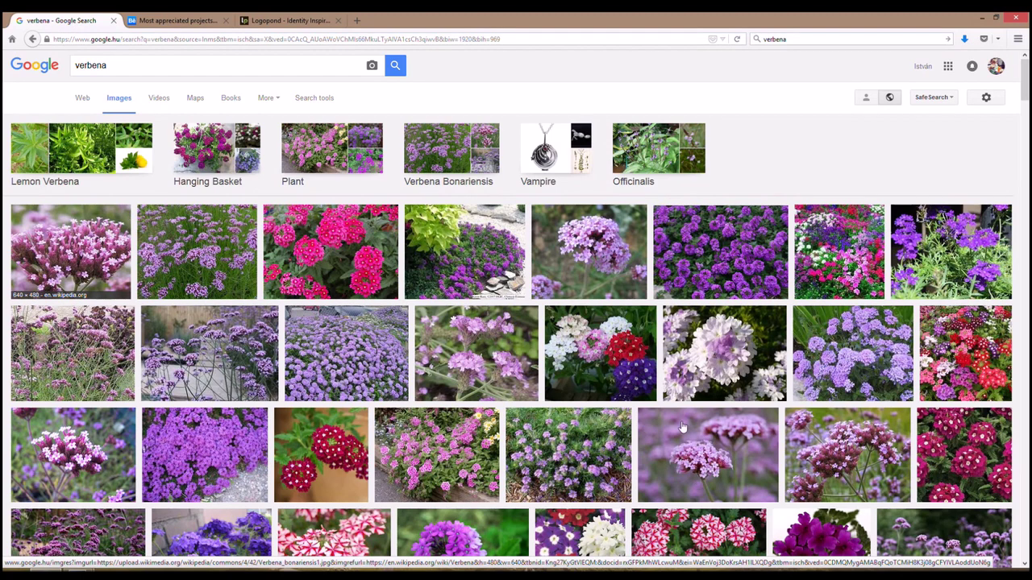
left_click(725, 458)
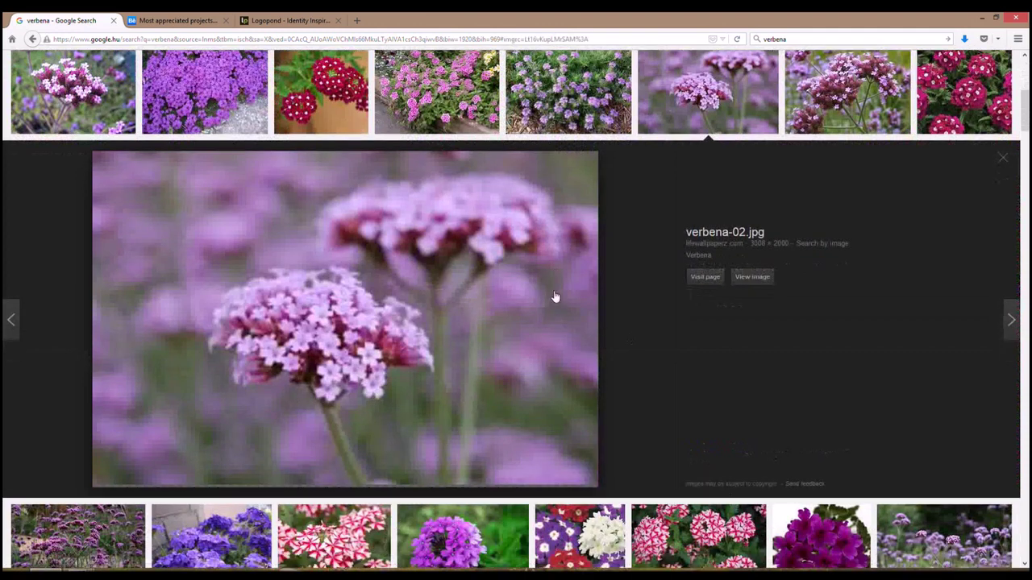
Step: Return to Logopond's 994 flower logo results and jump back to the top
left_click(290, 20)
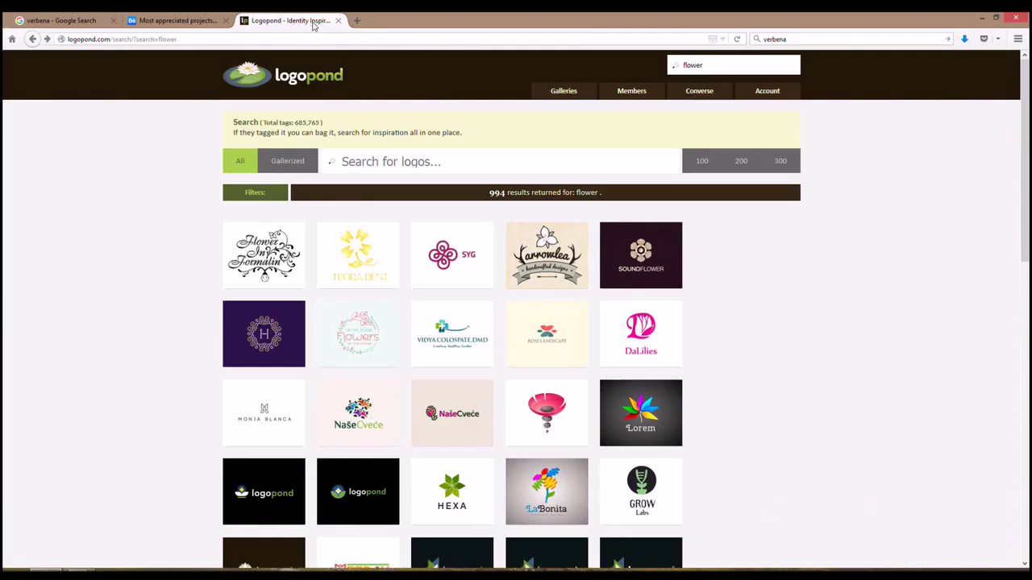
scroll(331, 399, "down", 3)
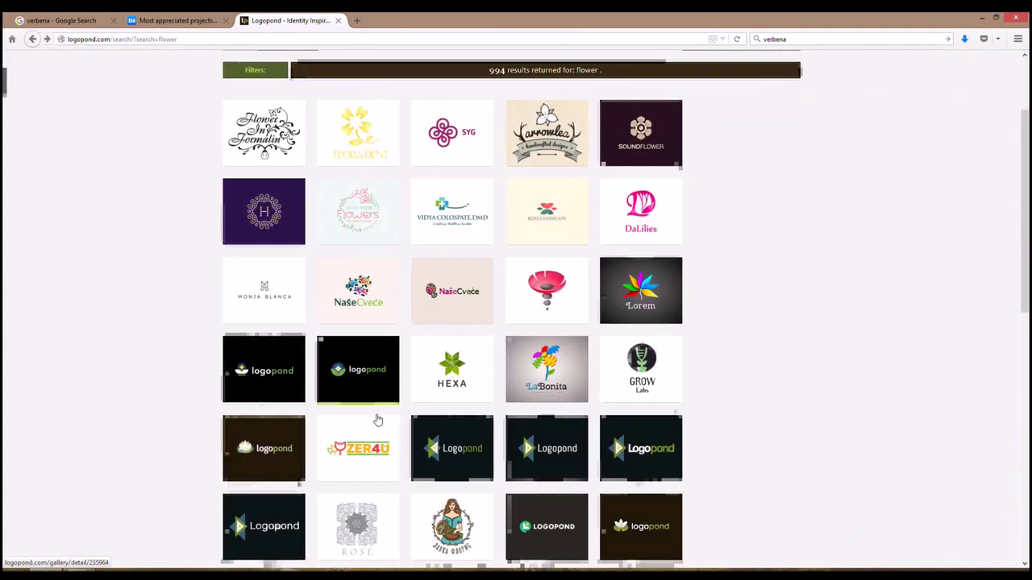
scroll(379, 419, "down", 1)
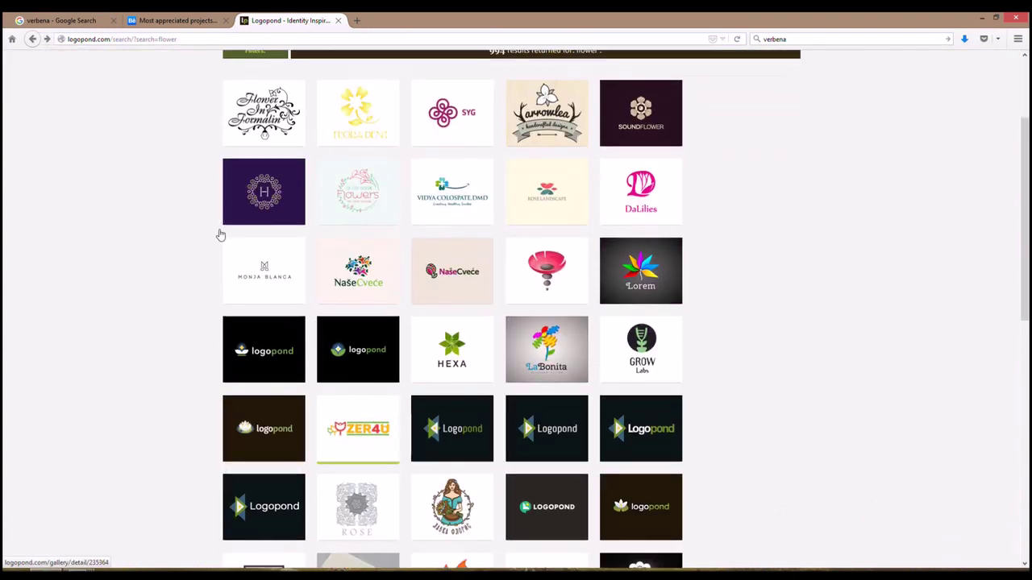
scroll(219, 234, "down", 3)
scroll(219, 234, "down", 2)
scroll(217, 234, "down", 1)
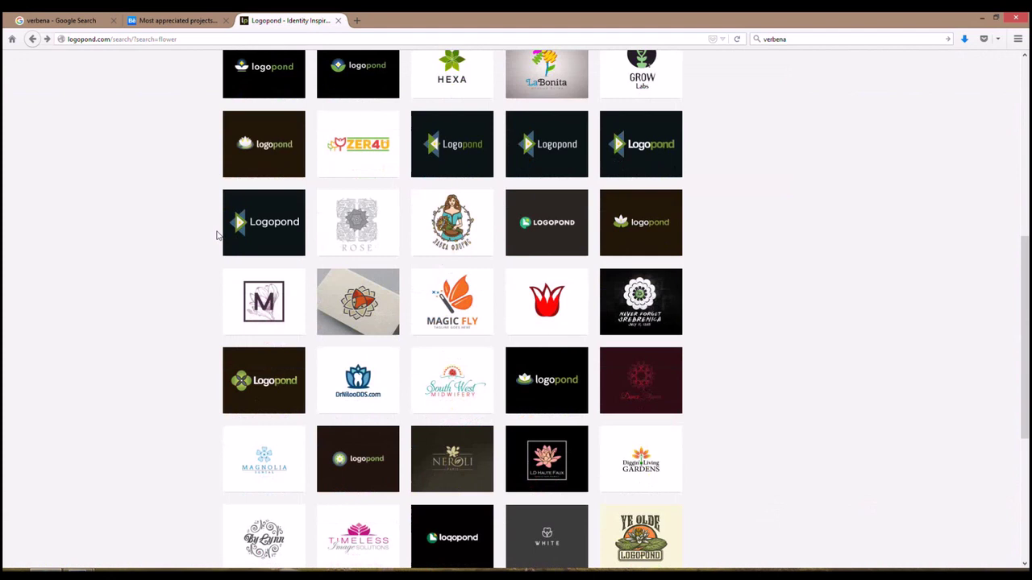
key("Home")
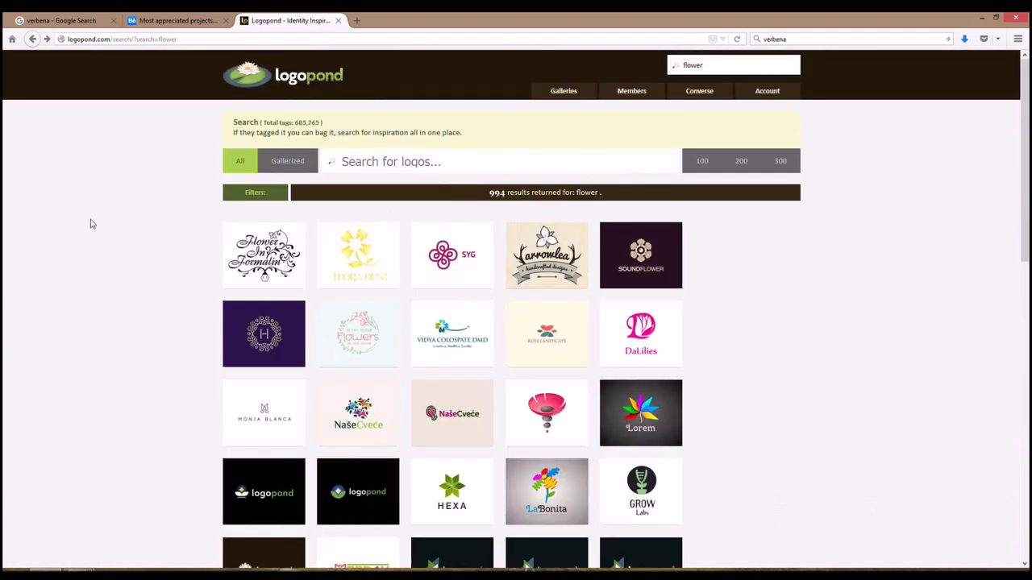